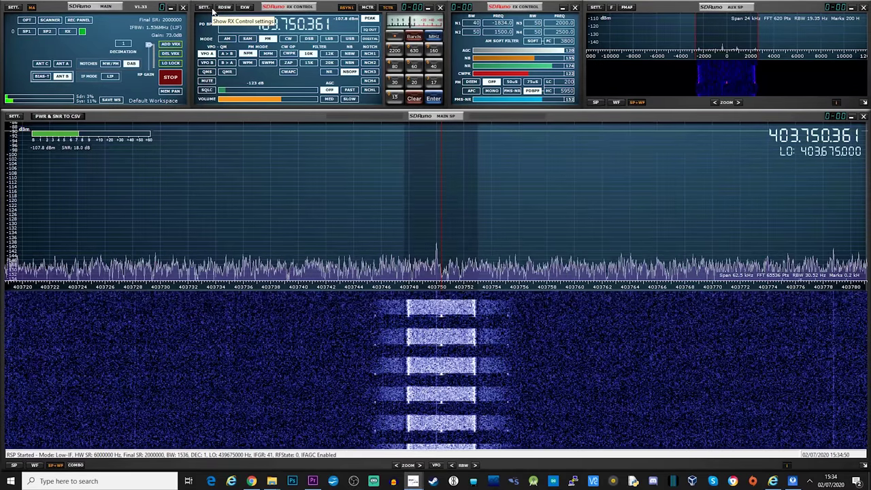
Keep CABLE Input (VB-Audio) as the WME output device in SDRuno's SETT. OUT settings
click(206, 7)
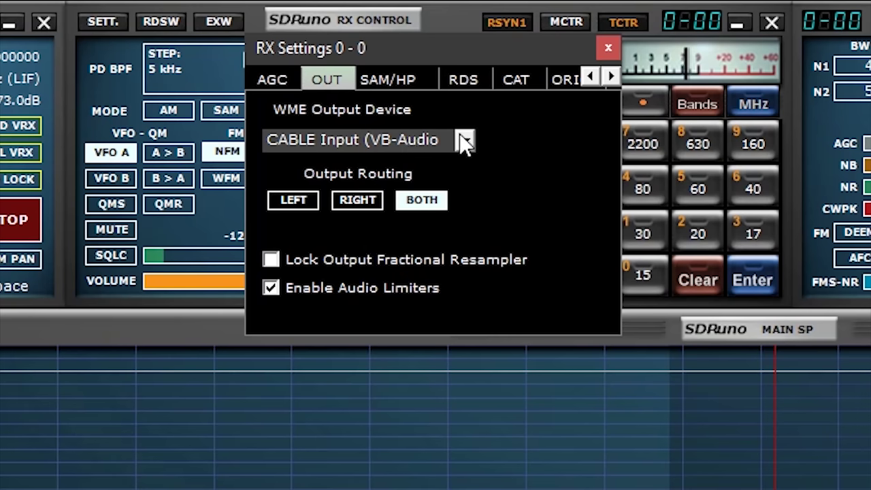
click(266, 27)
click(283, 27)
click(464, 141)
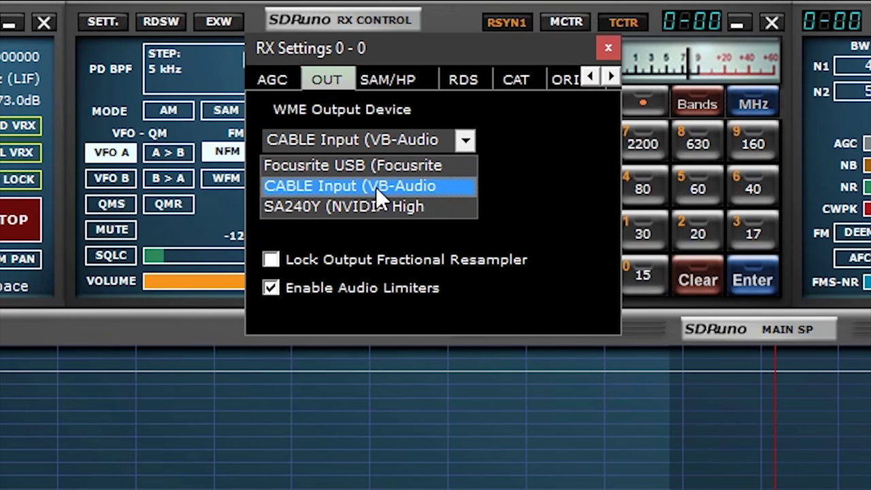
click(494, 184)
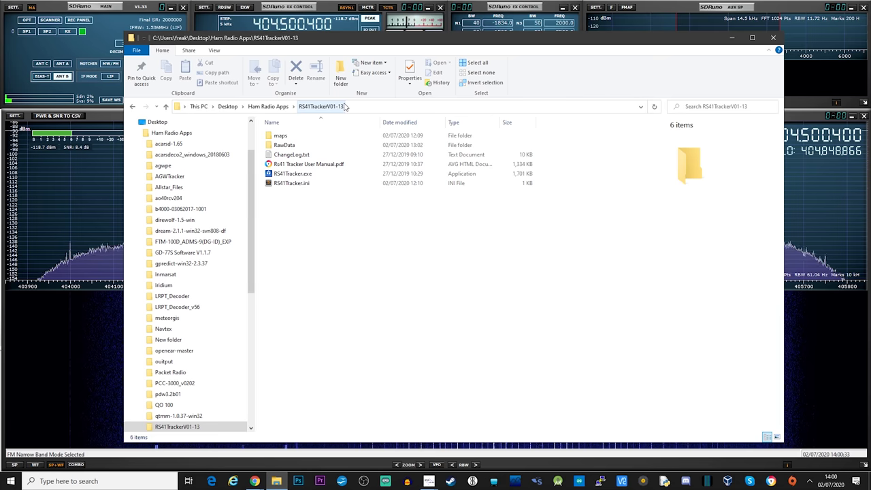
Launch RS41Tracker.exe from the RS41TrackerV01-13 folder and move its window into place
double_click(299, 174)
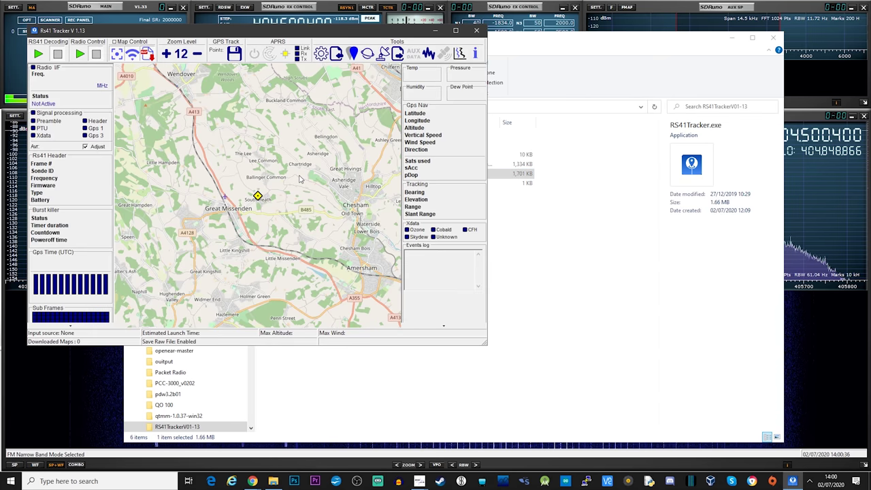
drag(204, 31, 396, 68)
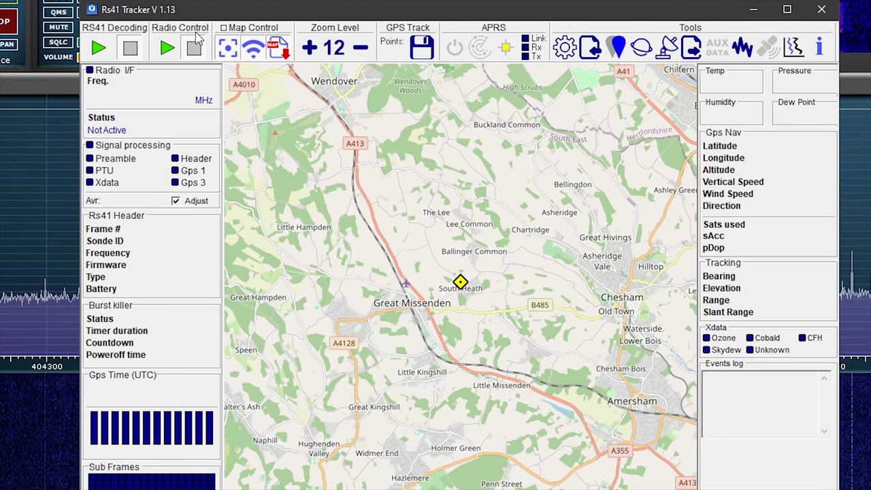
Choose CABLE Output as the tracker's audio source in the Tools settings
click(563, 54)
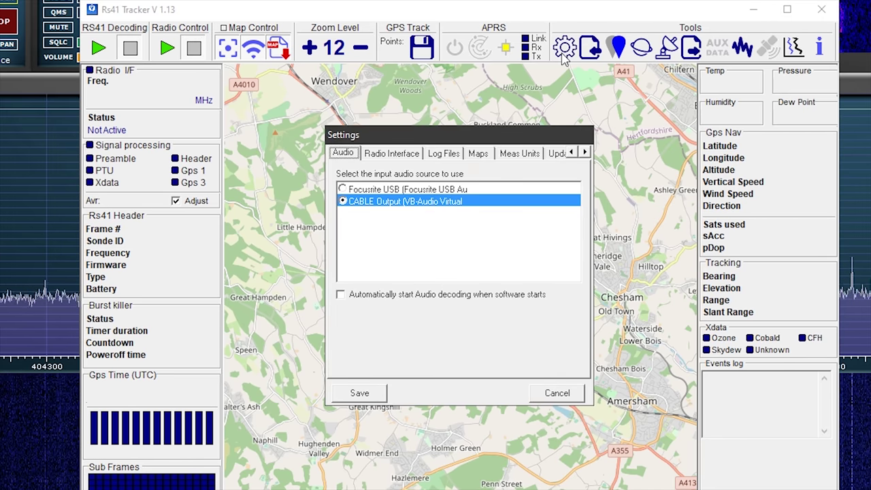
click(375, 156)
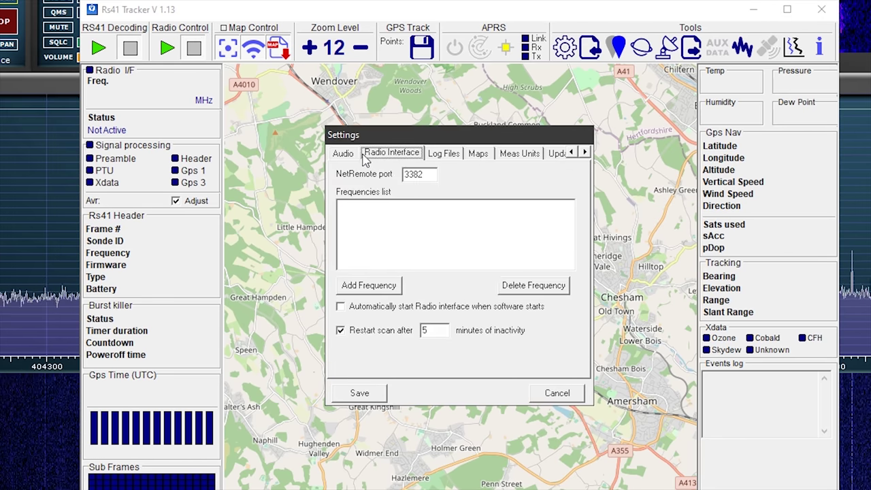
click(353, 158)
click(376, 190)
click(377, 203)
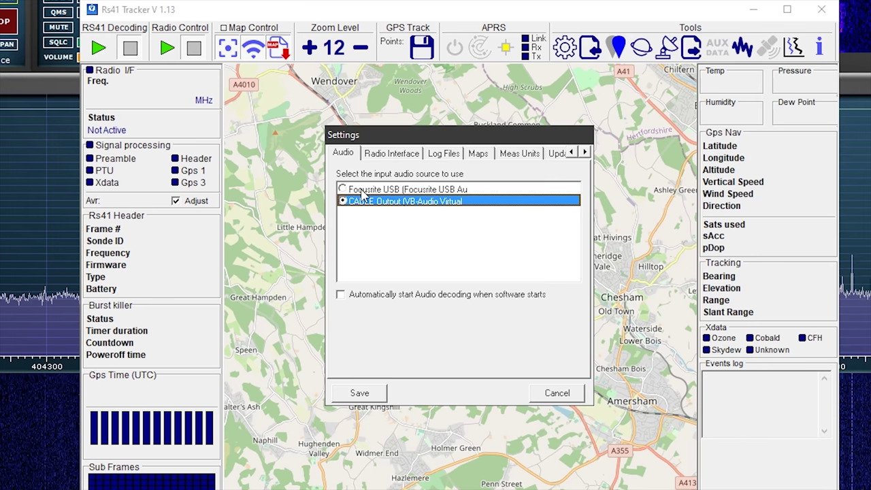
Review the Radio Interface, Log Files, Maps and Meas Units settings, then save them
click(409, 155)
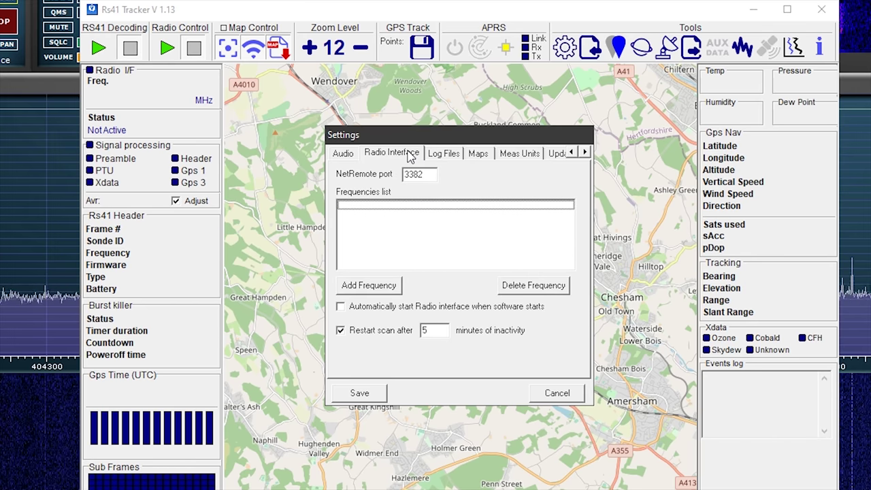
click(452, 156)
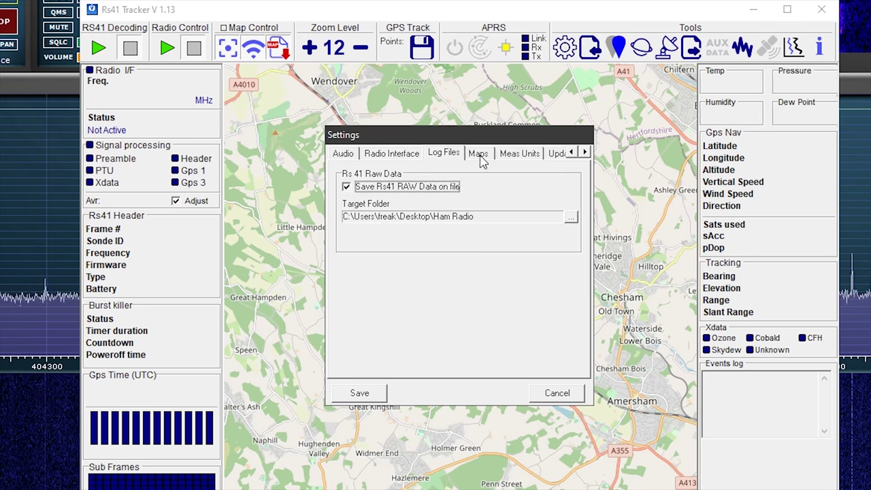
click(481, 155)
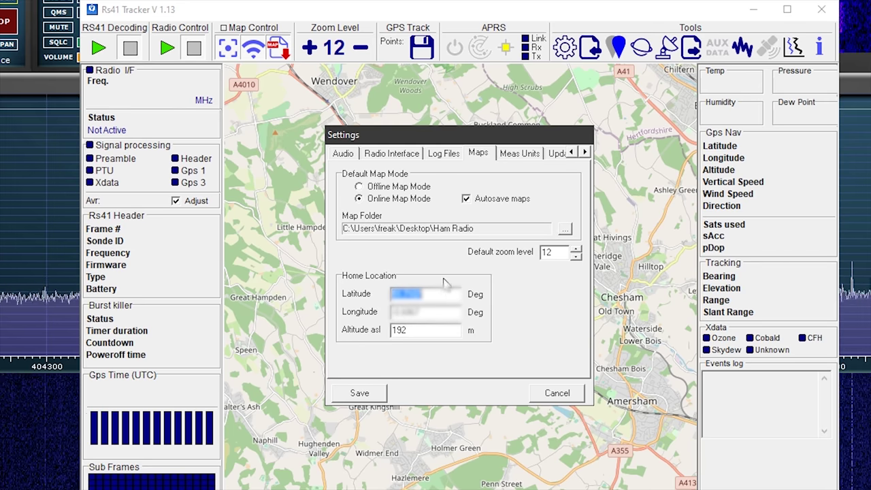
click(525, 157)
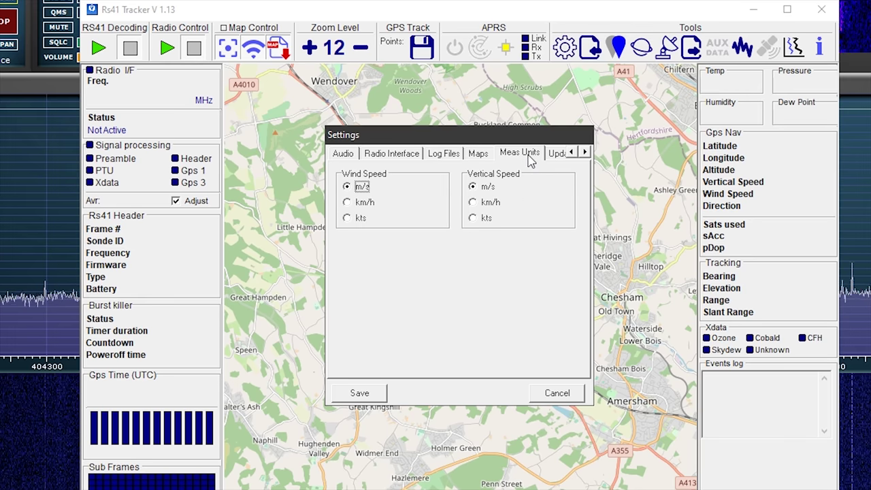
click(381, 395)
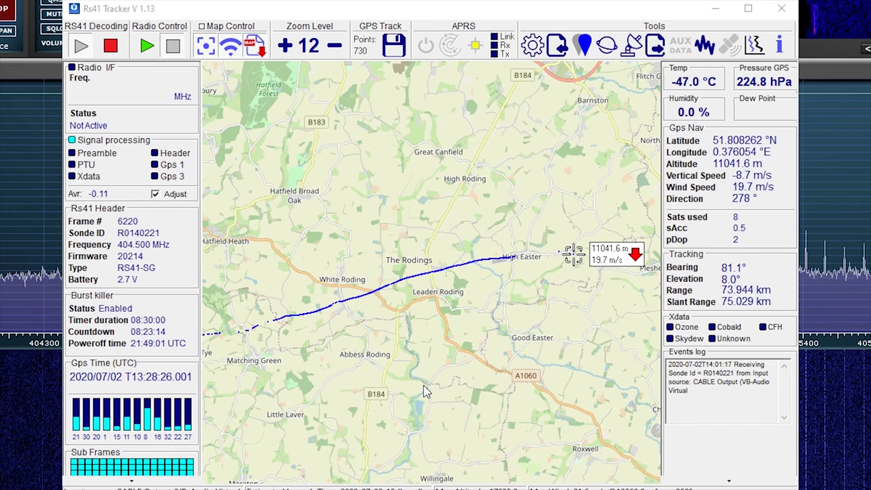
Save the GPS track under the default KML name Radiosonde_R0140221_2020-07-02-13.kml and acknowledge the confirmation
click(396, 48)
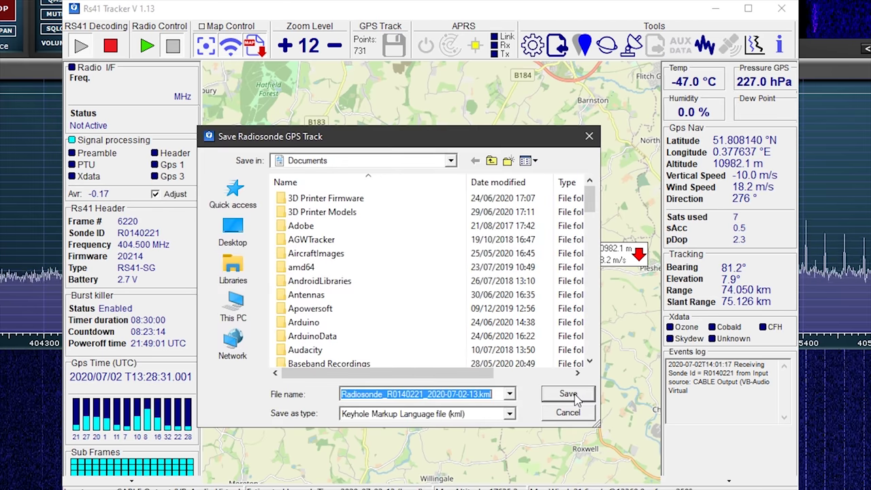
click(568, 394)
click(415, 306)
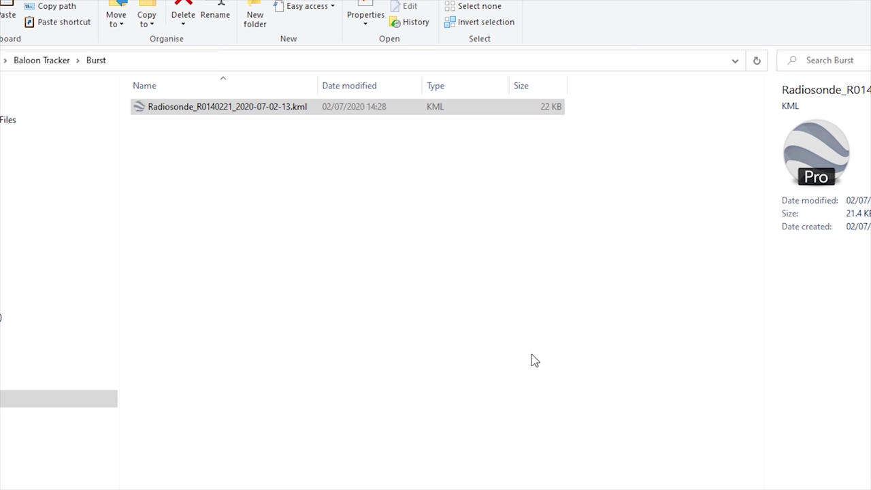
Open Radiosonde_R0140221_2020-07-02-13.kml from the Burst folder with Google Earth
right_click(186, 107)
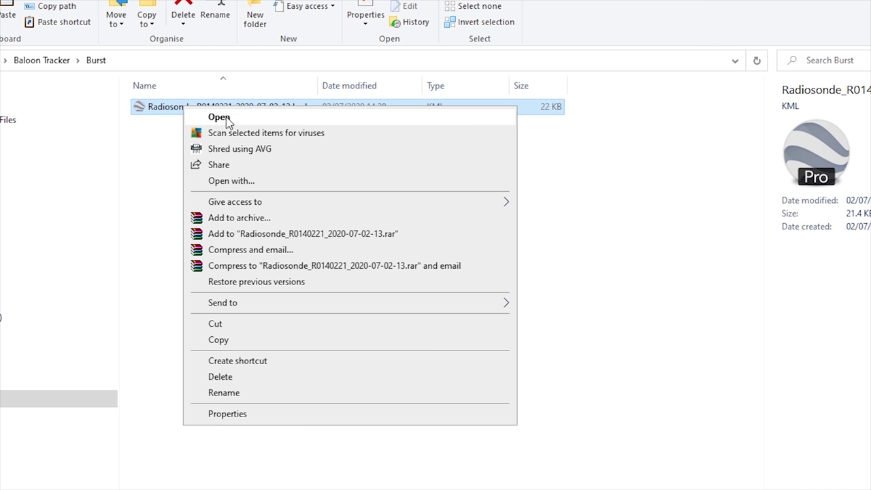
click(248, 184)
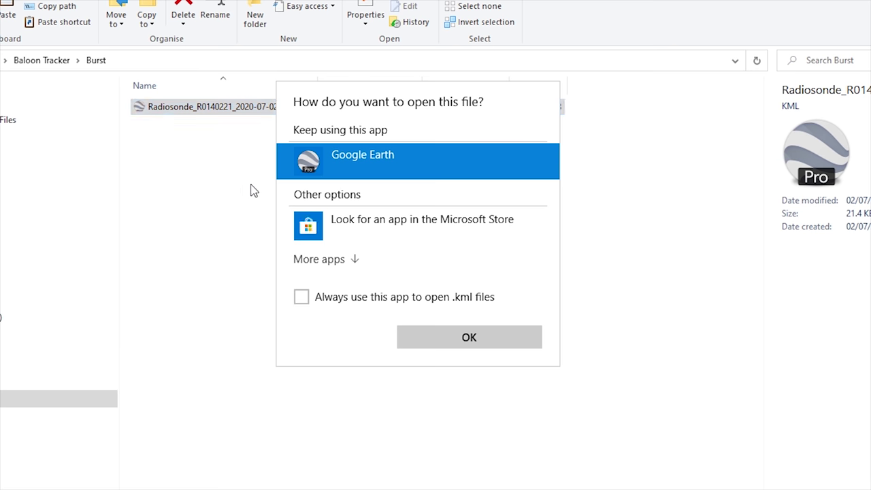
click(457, 341)
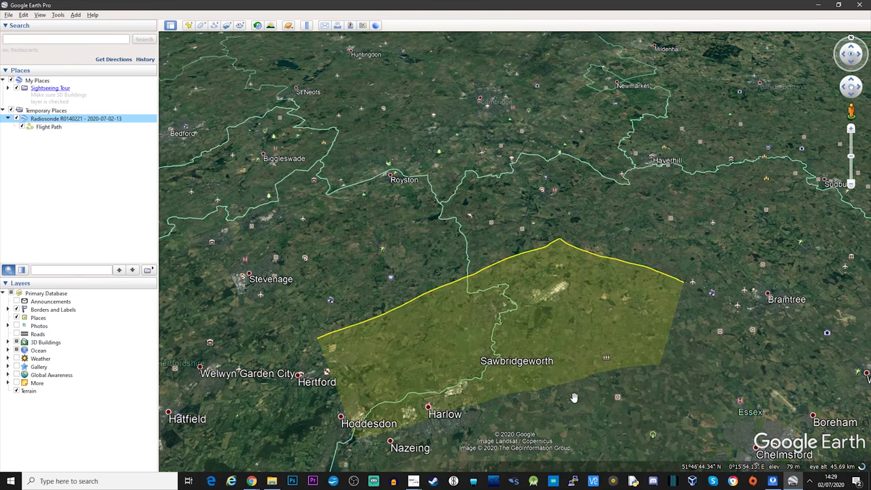
Tilt into 3D and frame the yellow Flight Path near Harlow, selecting Flight Path in Places
drag(574, 400, 575, 328)
scroll(601, 338, down, 5)
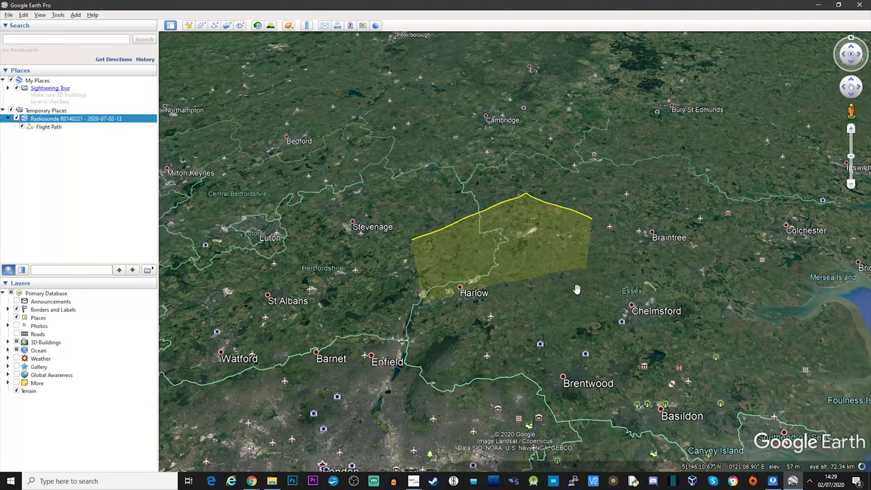
mouse_move(577, 289)
mouse_down()
mouse_move(576, 281)
mouse_move(529, 295)
mouse_move(564, 290)
mouse_up()
drag(228, 225, 523, 382)
key(Down)
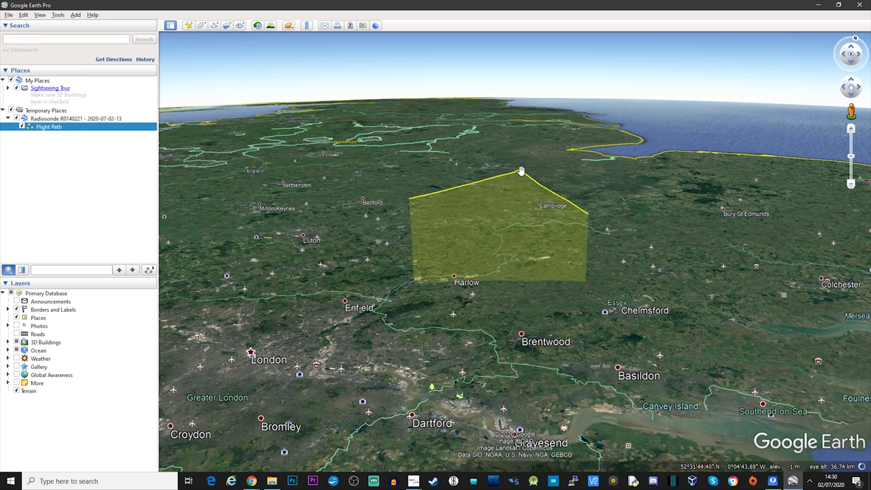
drag(469, 261, 453, 300)
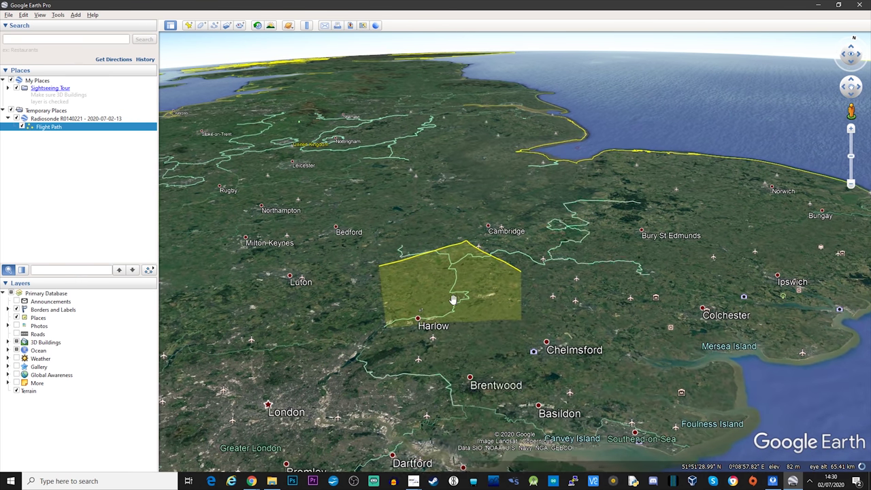
drag(452, 300, 488, 300)
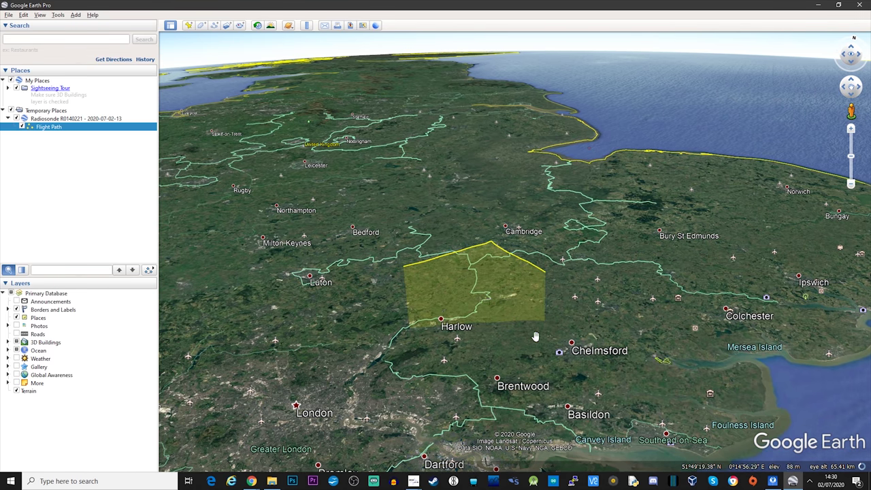